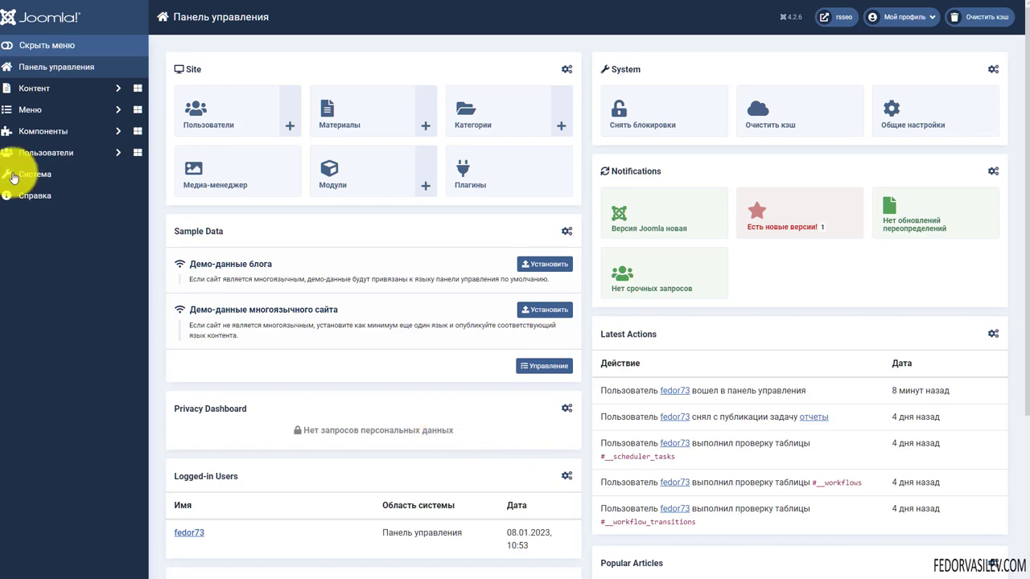
- Open the management list of installed extensions, going through the system section's extension installation page
click(54, 133)
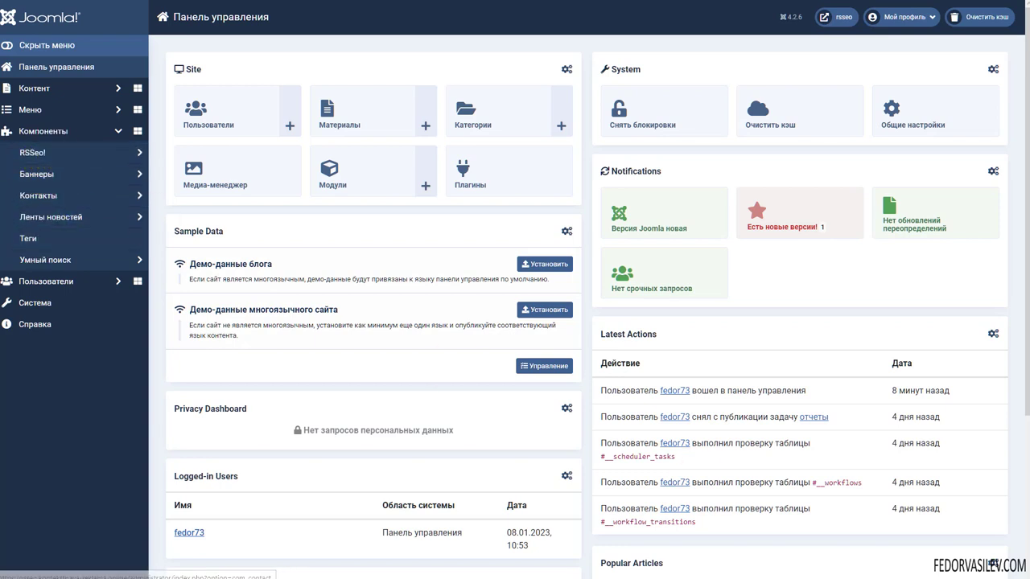
click(44, 305)
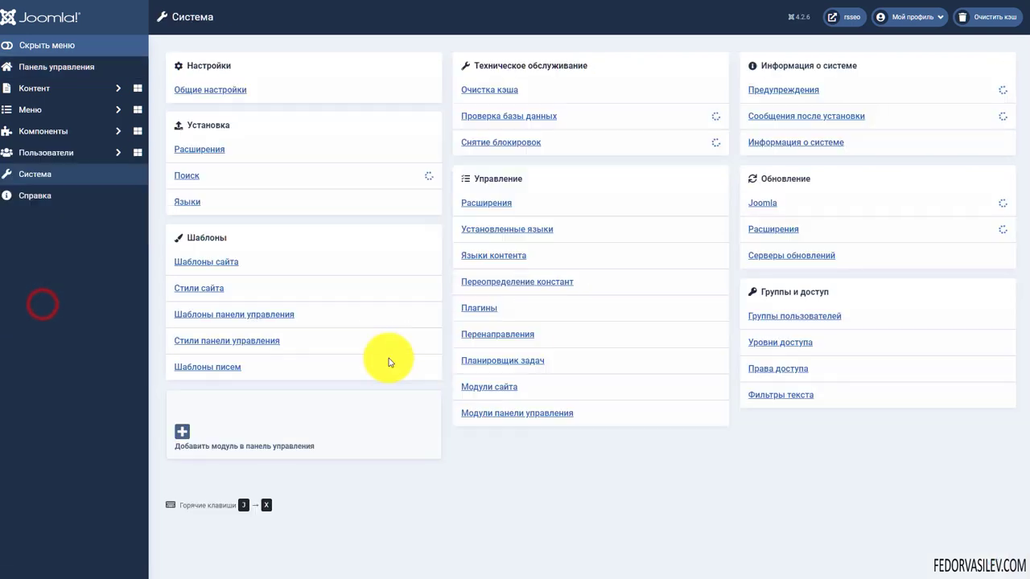
click(205, 151)
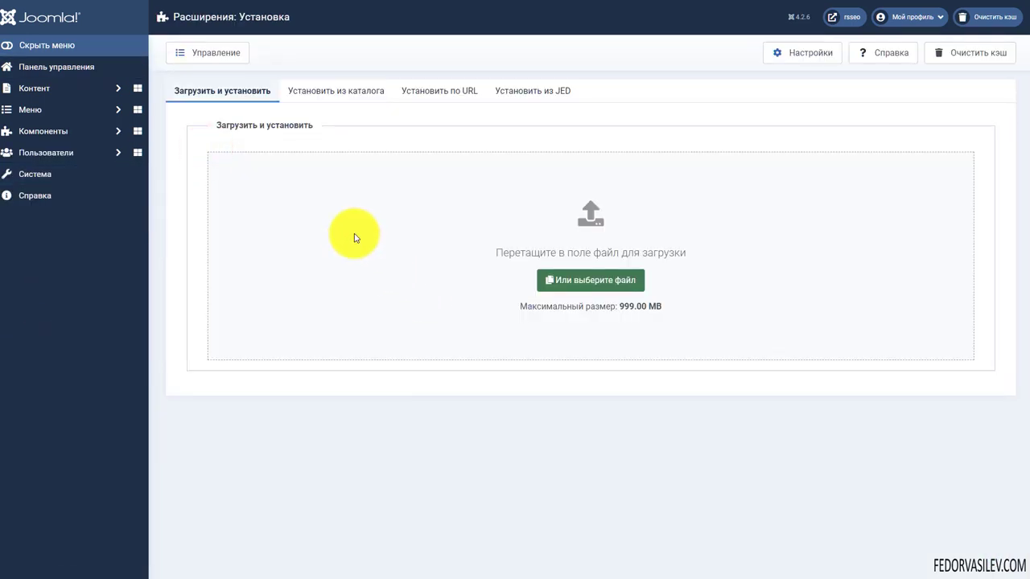
click(219, 51)
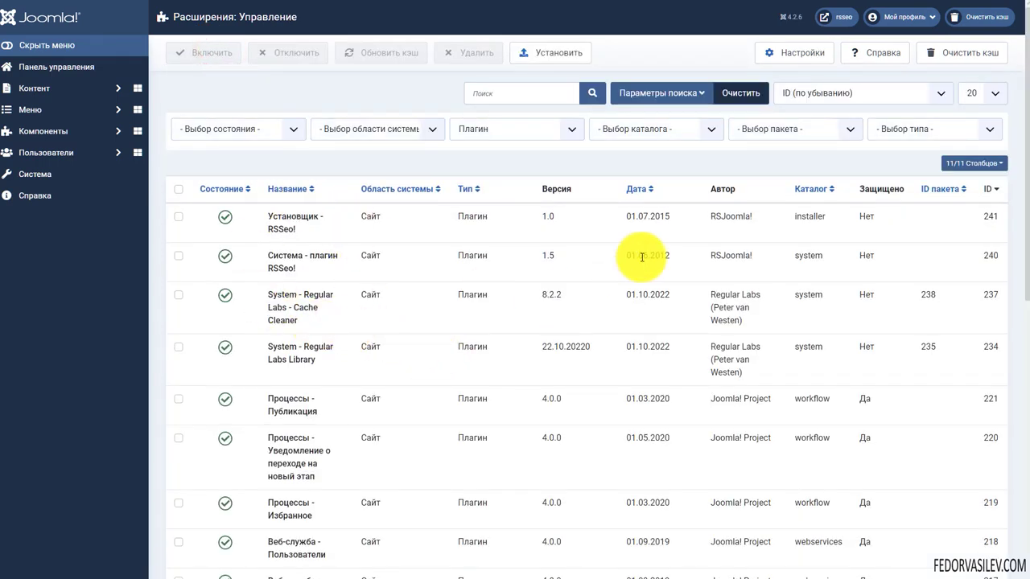
- Clear the extension type filter, then filter the installed extensions by type Компонент and state Включено
click(524, 122)
click(507, 146)
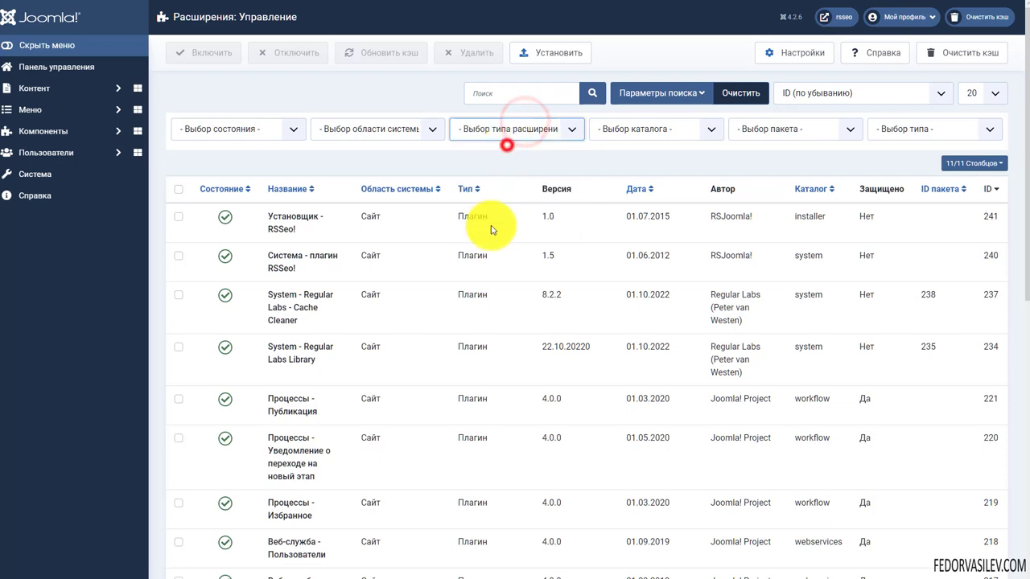
click(649, 102)
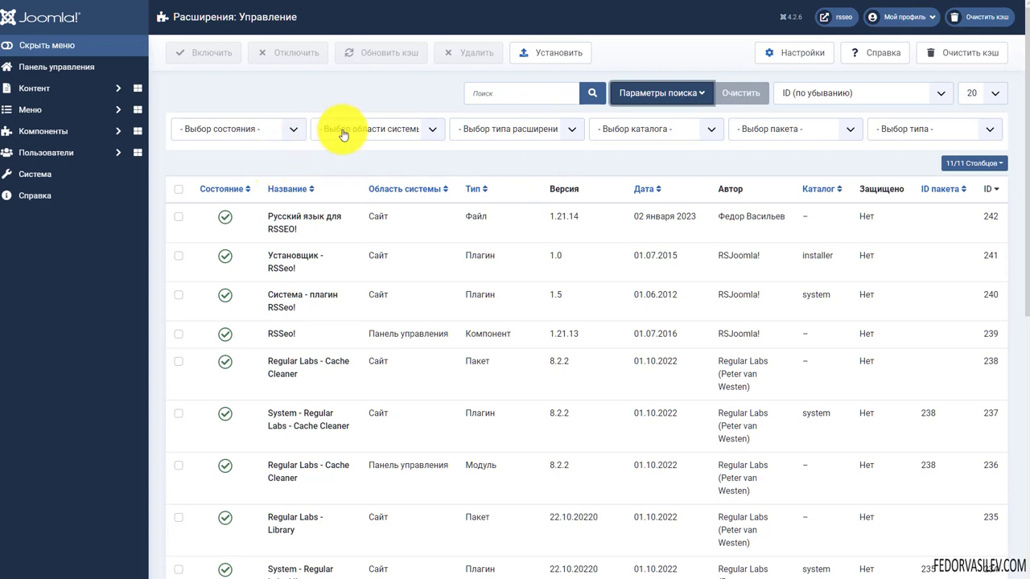
click(558, 129)
click(521, 156)
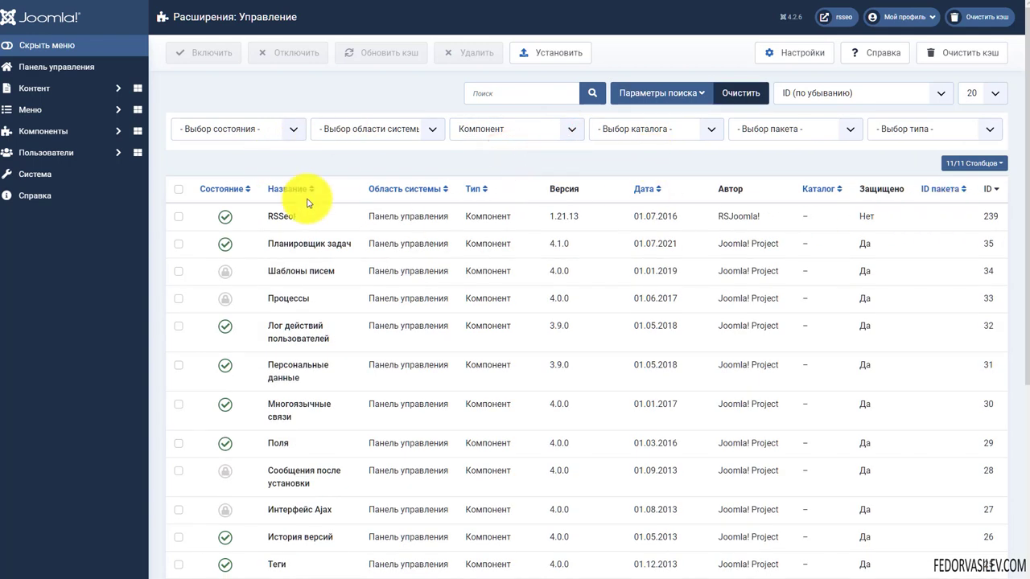
click(245, 128)
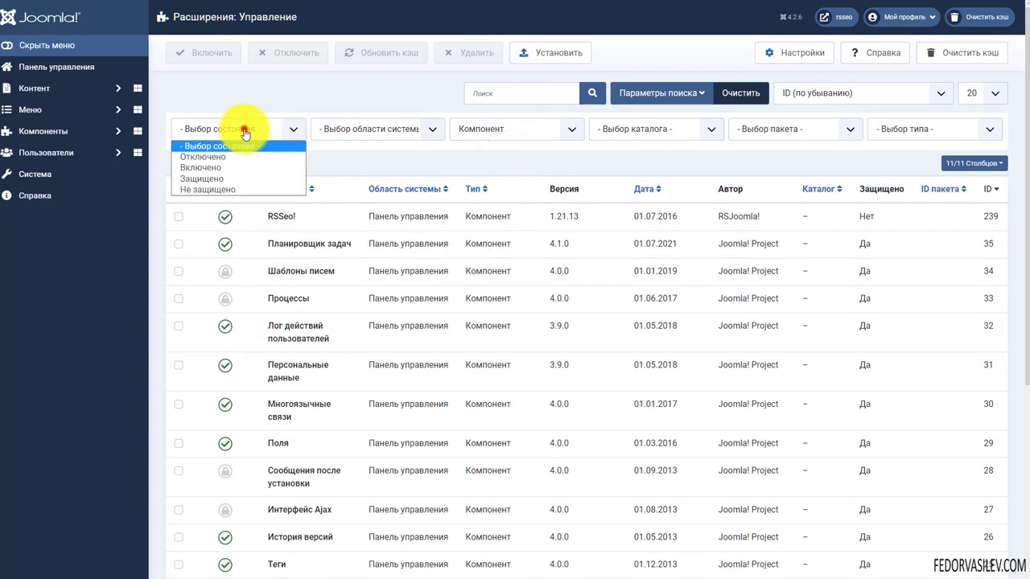
click(228, 168)
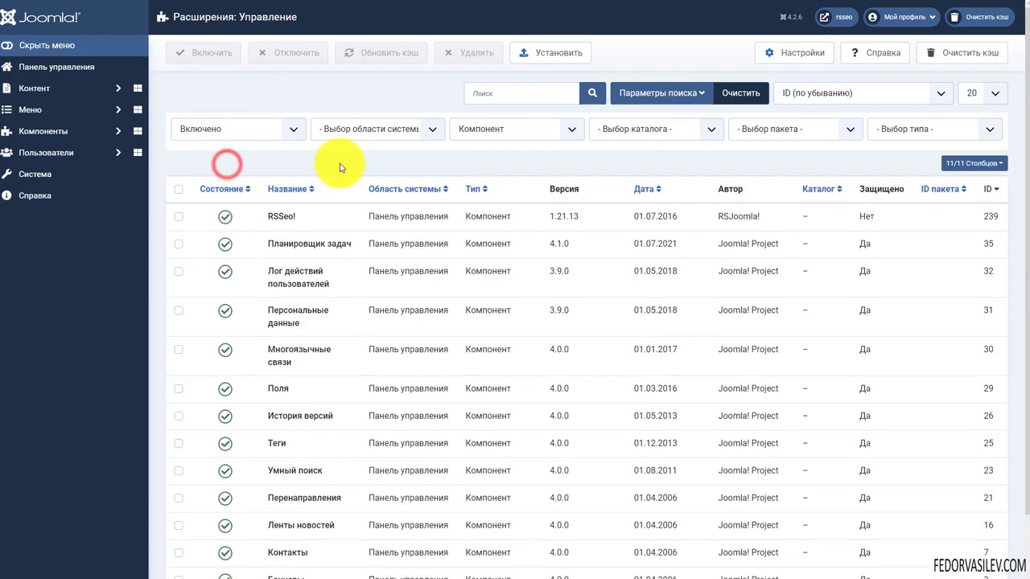
- Sort the enabled components by ID in ascending order and back to descending to bring the newest extensions first
double_click(295, 218)
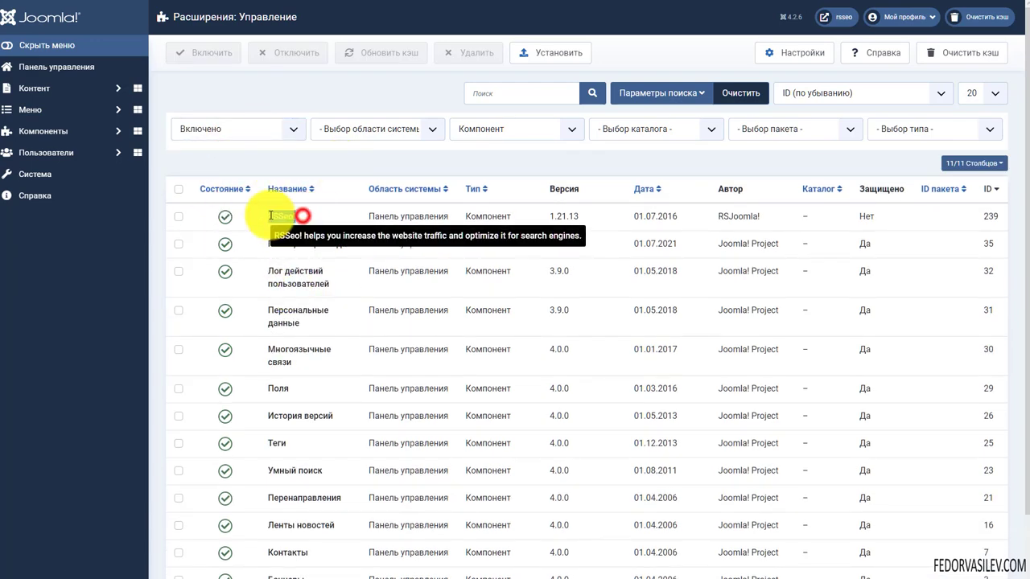
click(419, 168)
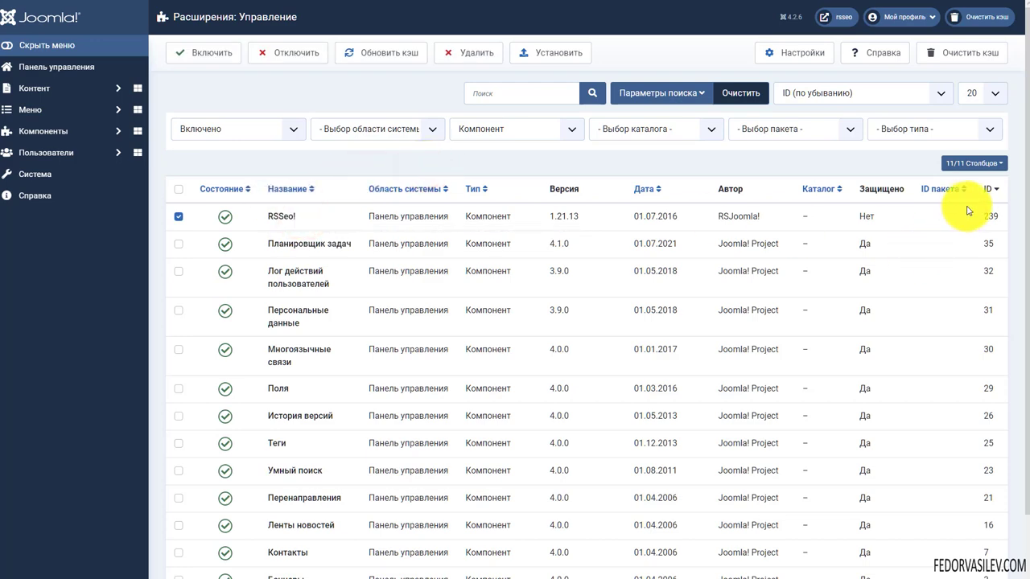
click(987, 189)
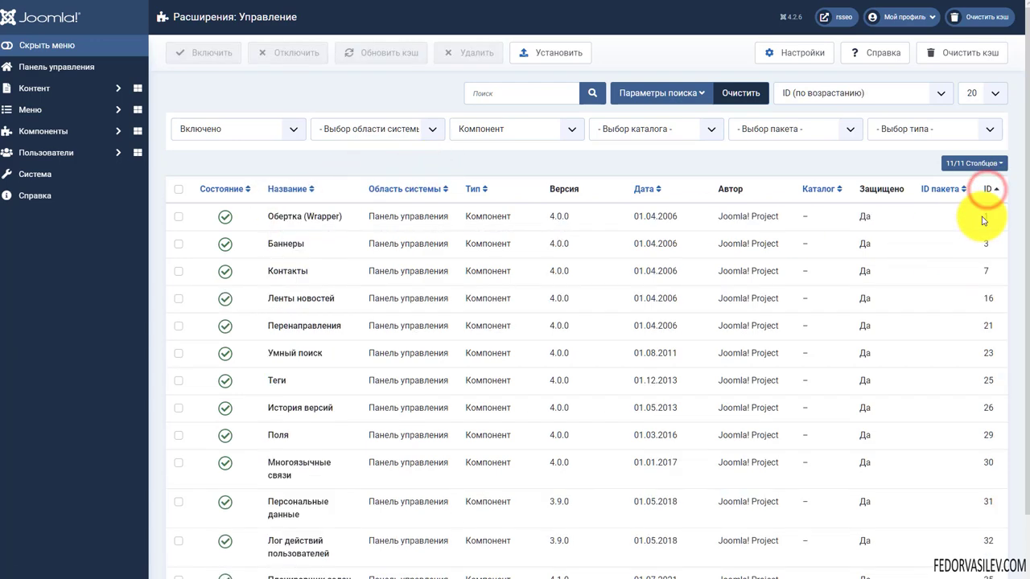
click(988, 189)
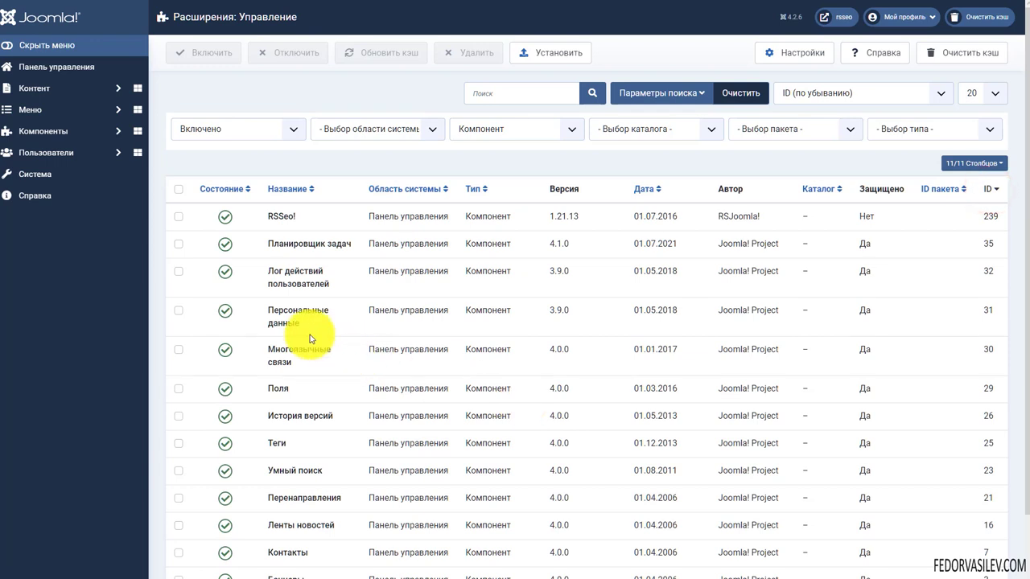
- Uninstall the RSSeo! component and confirm its deletion
double_click(680, 216)
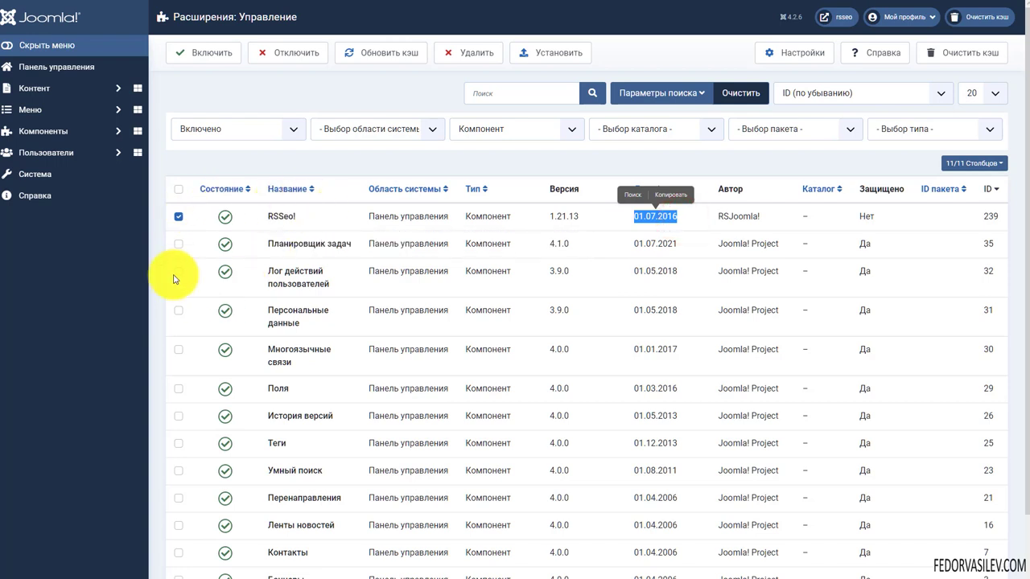
click(178, 218)
click(177, 219)
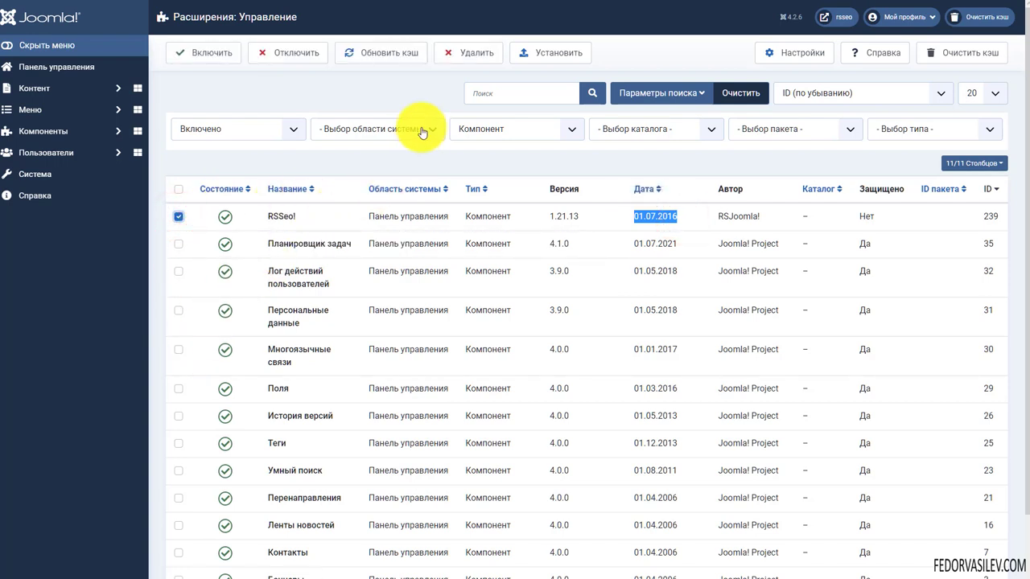
click(468, 56)
click(555, 45)
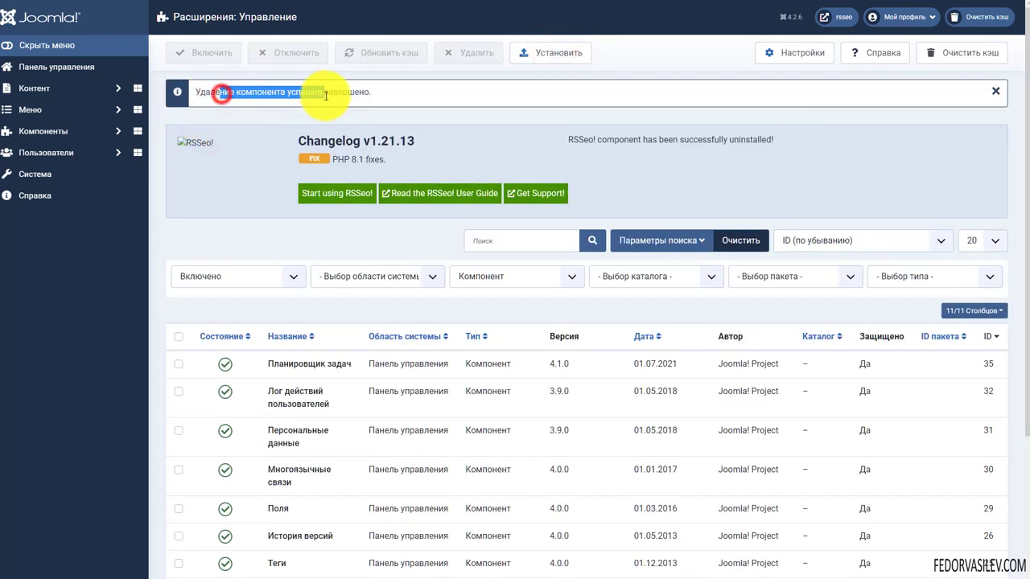
- Filter the extensions by type Модуль and check the list in both ID sort orders for leftover RSSeo modules
scroll(563, 184, down, 1)
click(524, 201)
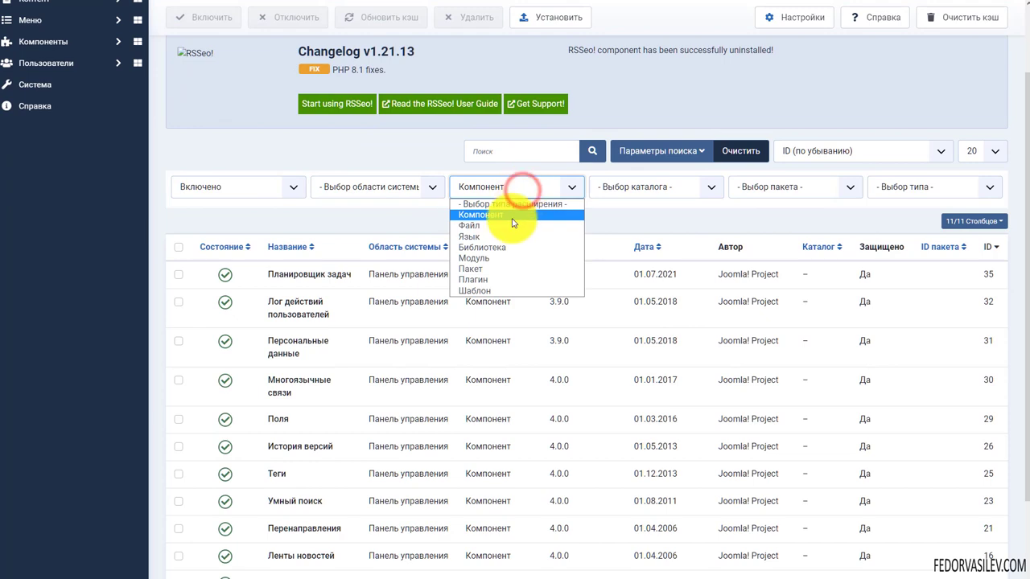
click(486, 258)
scroll(846, 283, down, 6)
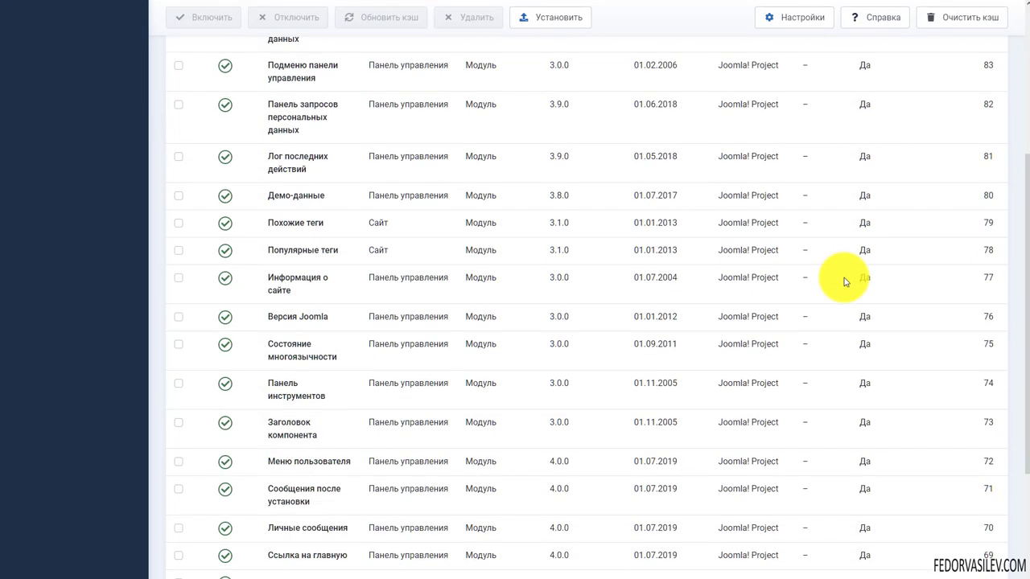
scroll(975, 193, up, 6)
click(988, 190)
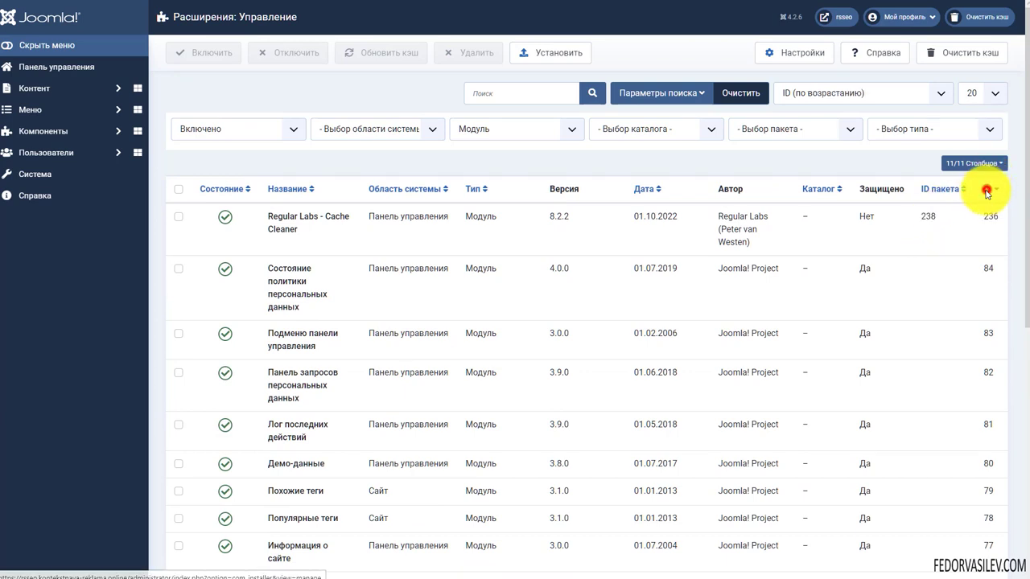
click(988, 191)
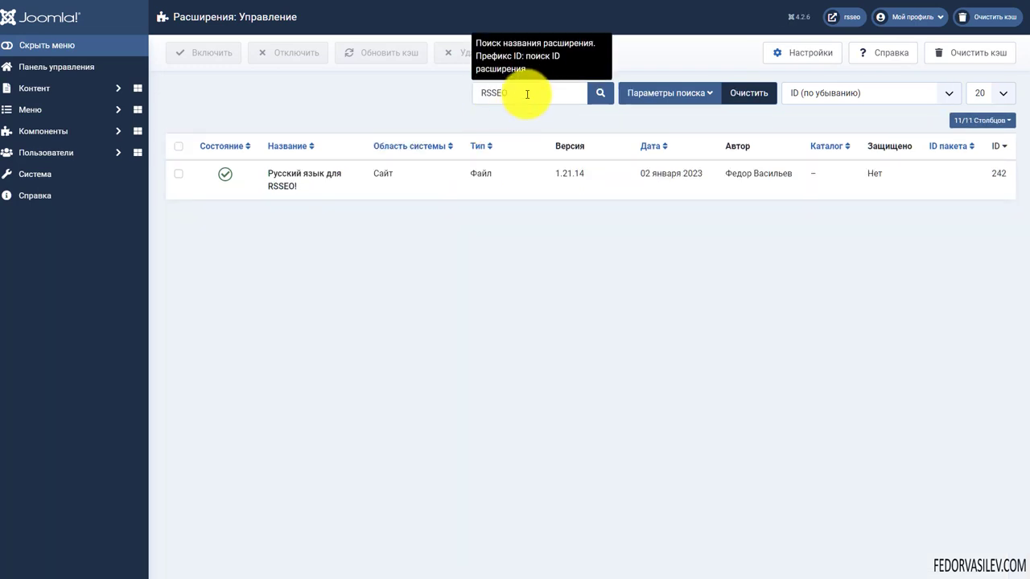
- Uninstall the file extension "Русский язык для RSSEO!" from the results of the RSSEO search and confirm the deletion
drag(528, 91, 467, 94)
click(400, 95)
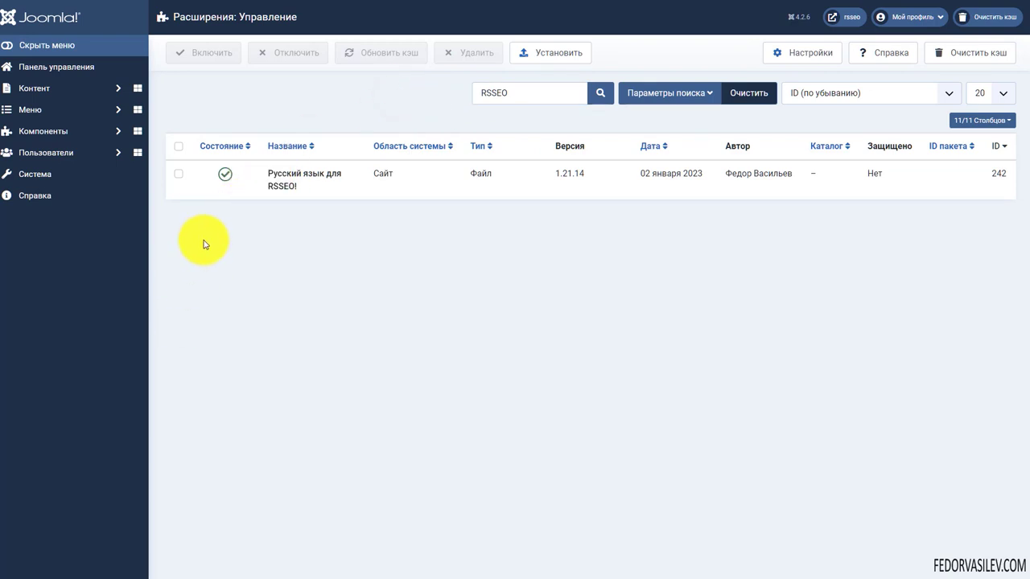
click(179, 174)
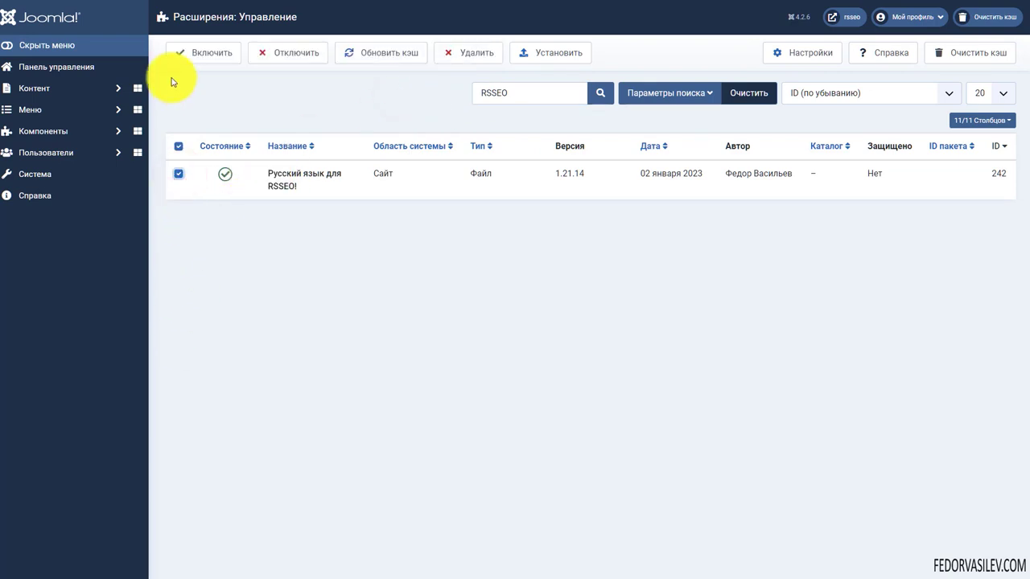
click(468, 53)
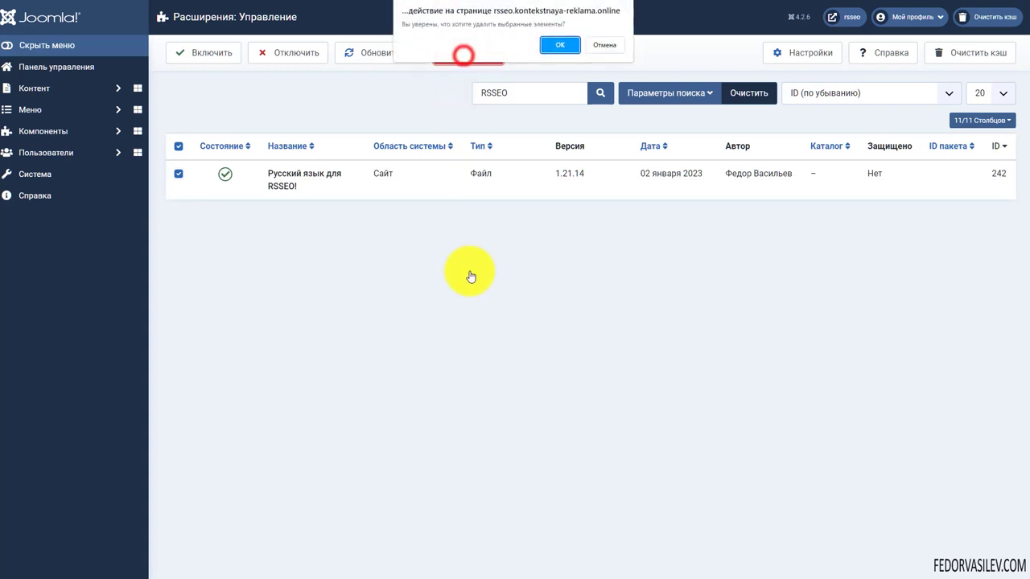
click(553, 42)
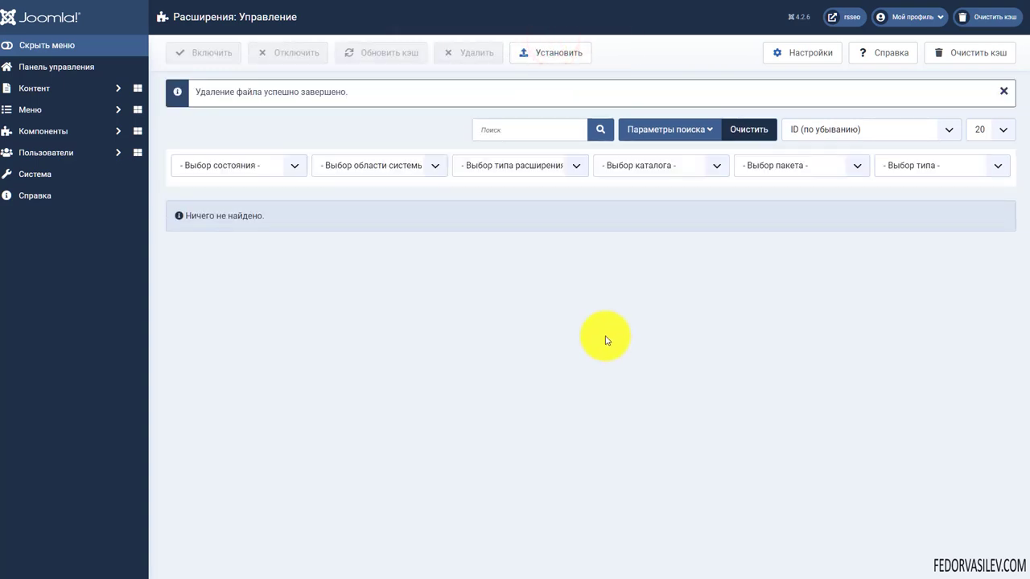
- Filter the extensions by type Плагин, sort them by ID and look through the list for leftover RSSeo plugins
click(498, 159)
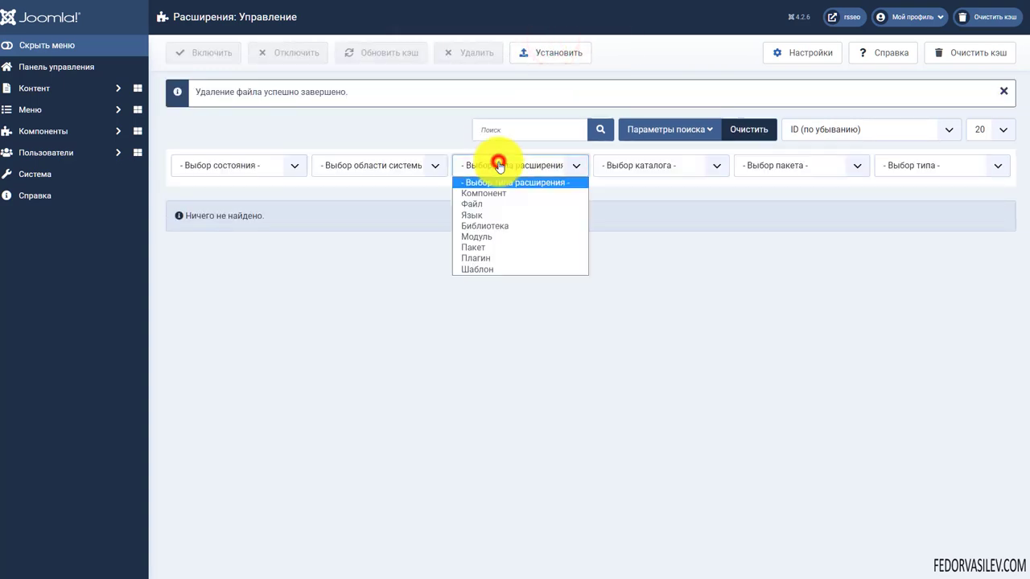
click(489, 259)
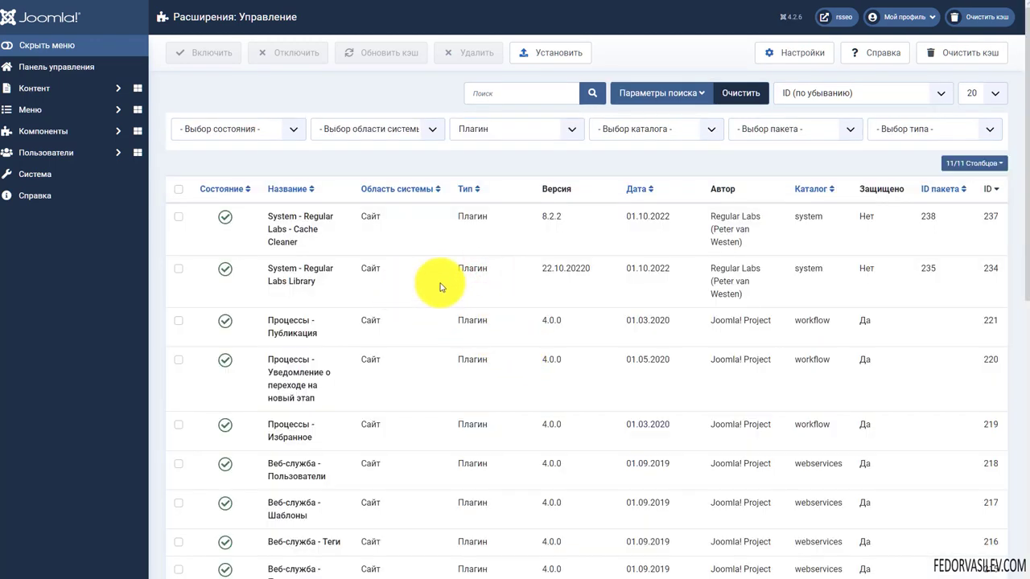
click(988, 190)
click(987, 191)
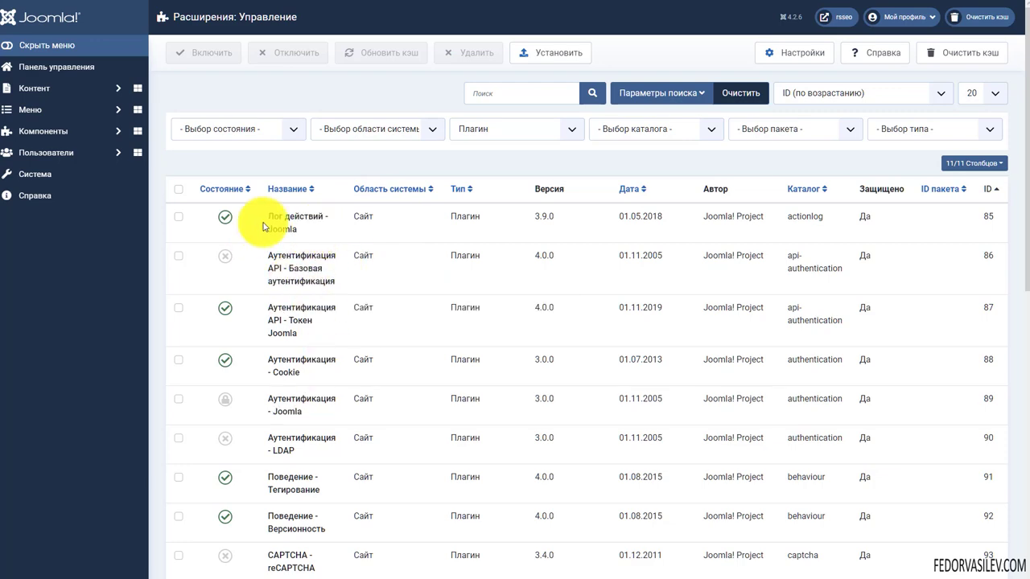
scroll(281, 201, down, 3)
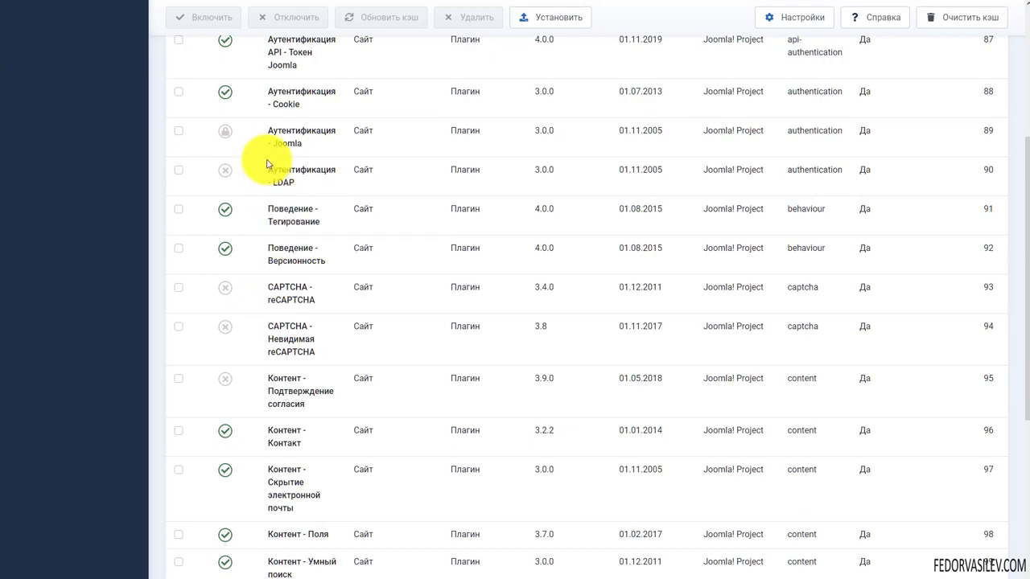
scroll(265, 181, up, 3)
scroll(298, 217, down, 8)
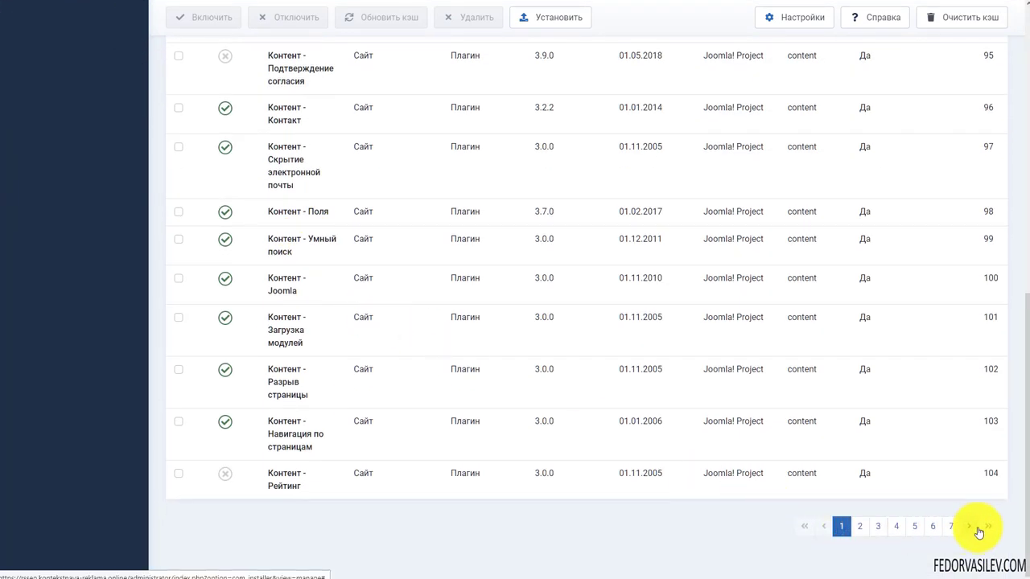
scroll(513, 367, up, 1)
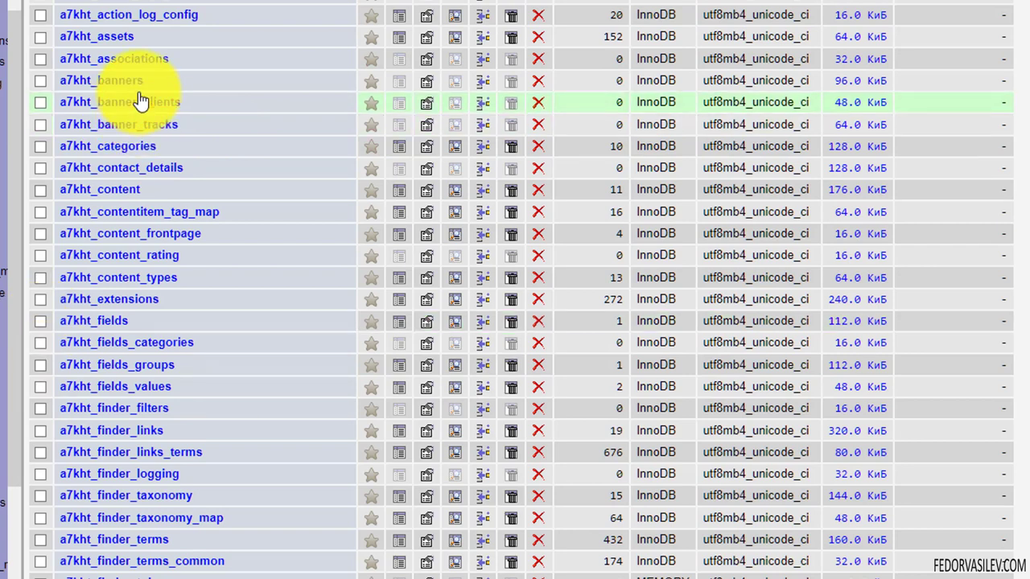
- Drop all sixteen tables prefixed a7kht_rsseo_, from a7kht_rsseo_broken_links through a7kht_rsseo_visitors, from the joomla_4.2.6 database and confirm the query
drag(95, 2, 48, 575)
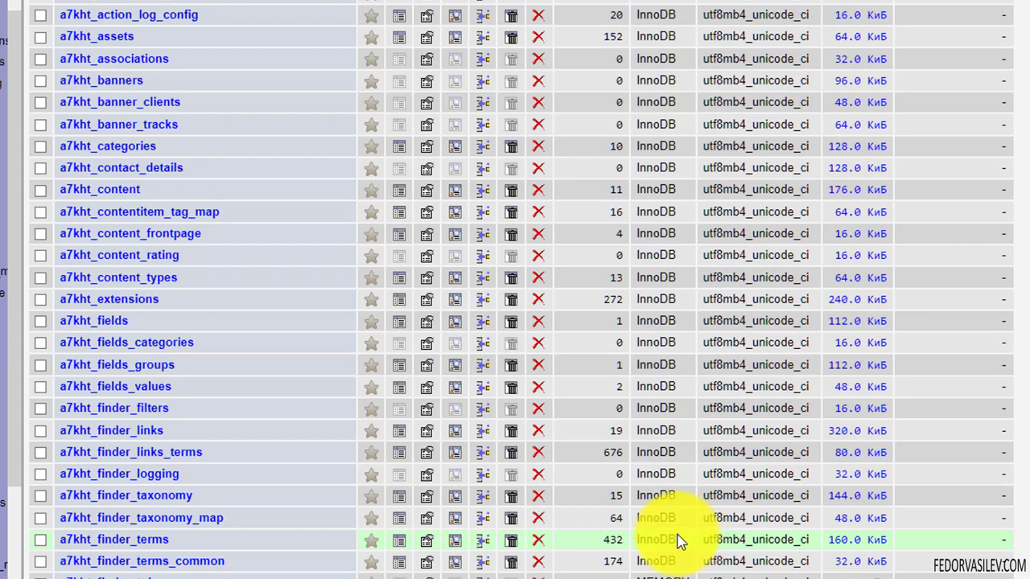
scroll(230, 418, down, 3)
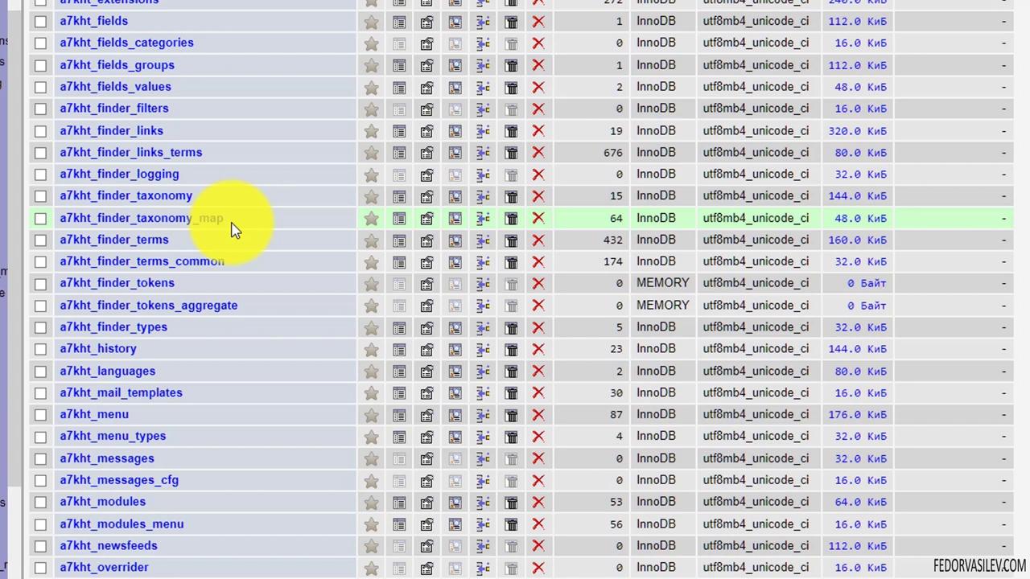
scroll(233, 225, down, 2)
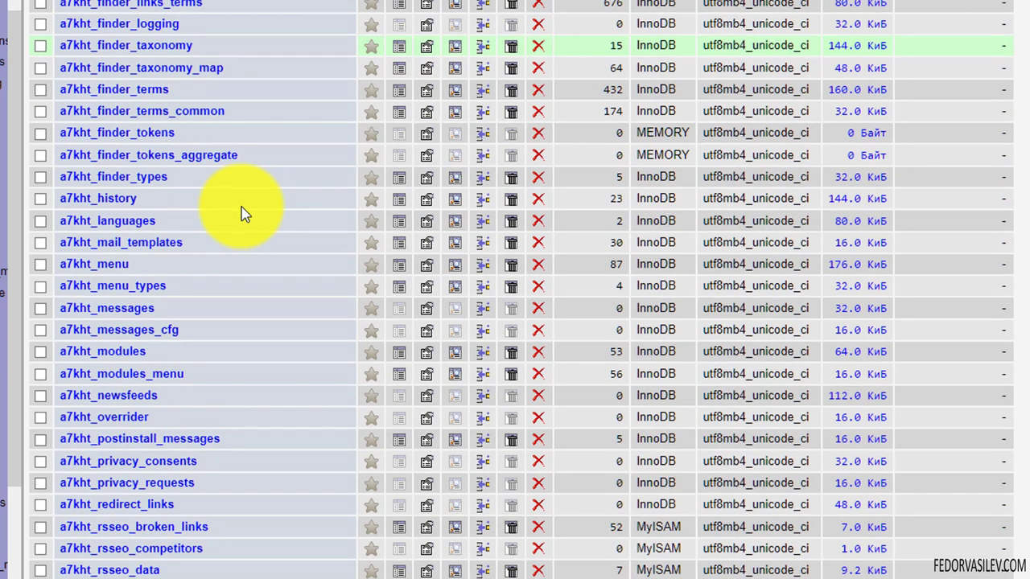
scroll(241, 214, down, 3)
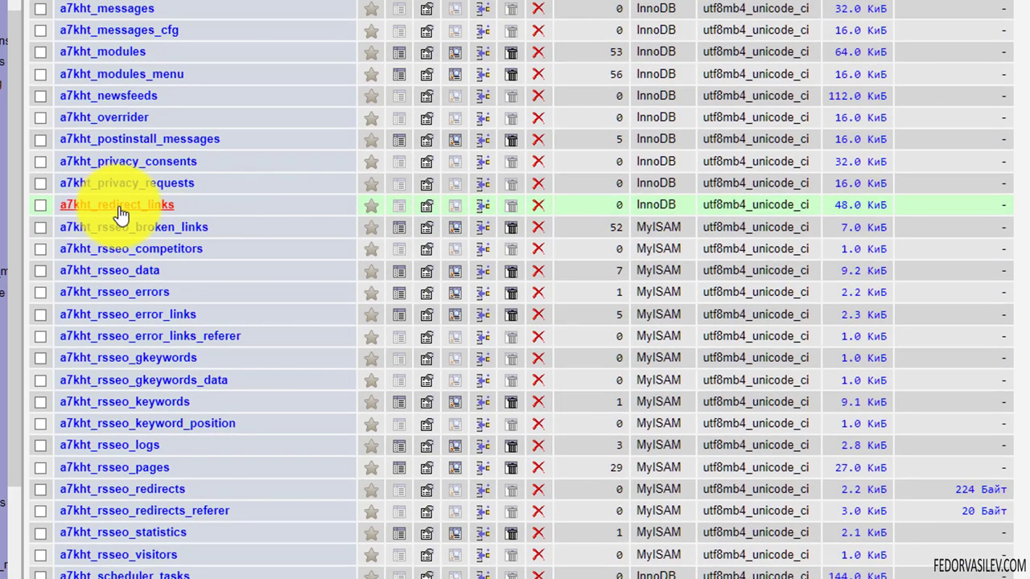
click(41, 228)
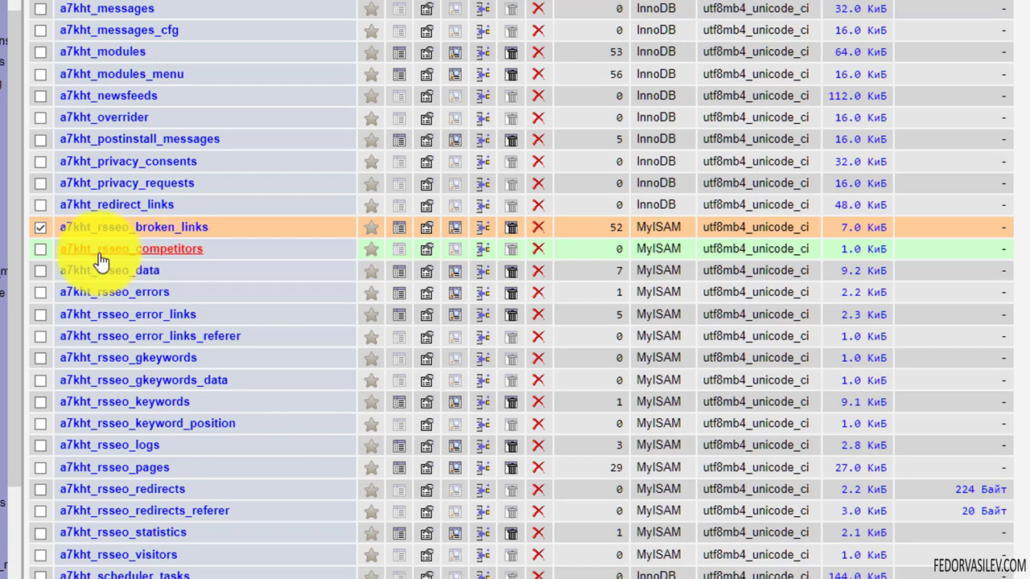
click(40, 248)
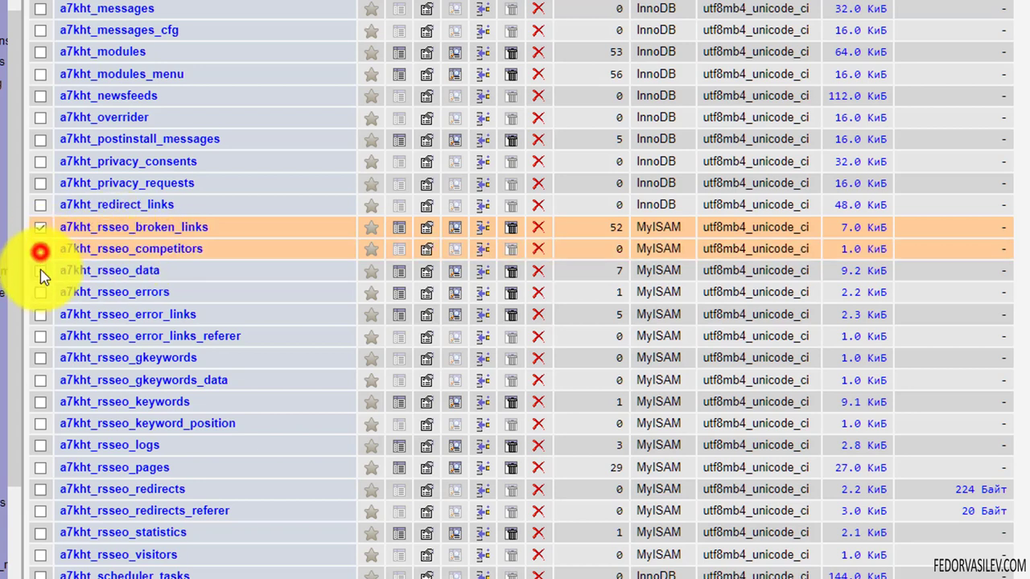
click(40, 270)
click(41, 292)
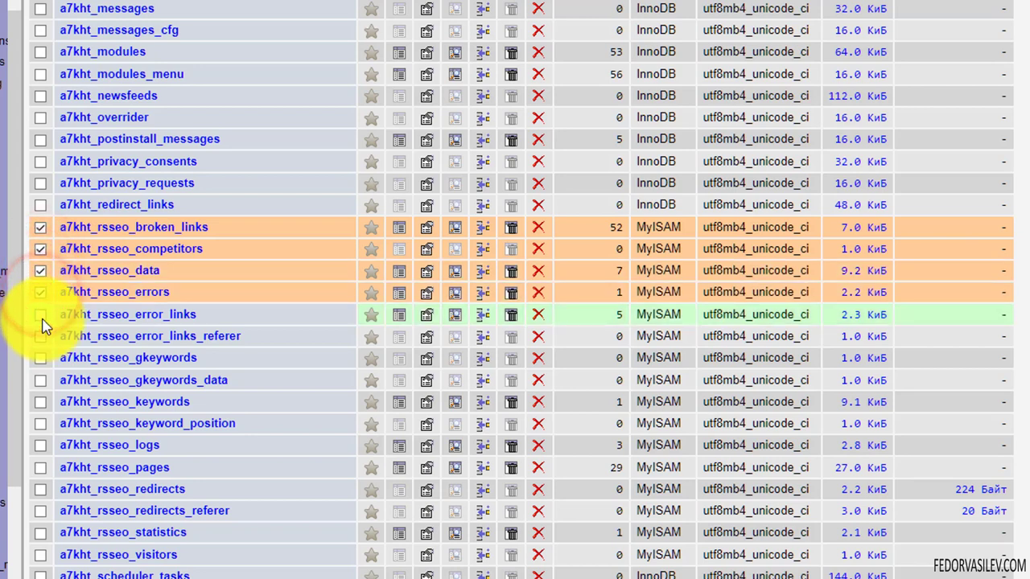
click(40, 314)
click(41, 335)
click(40, 357)
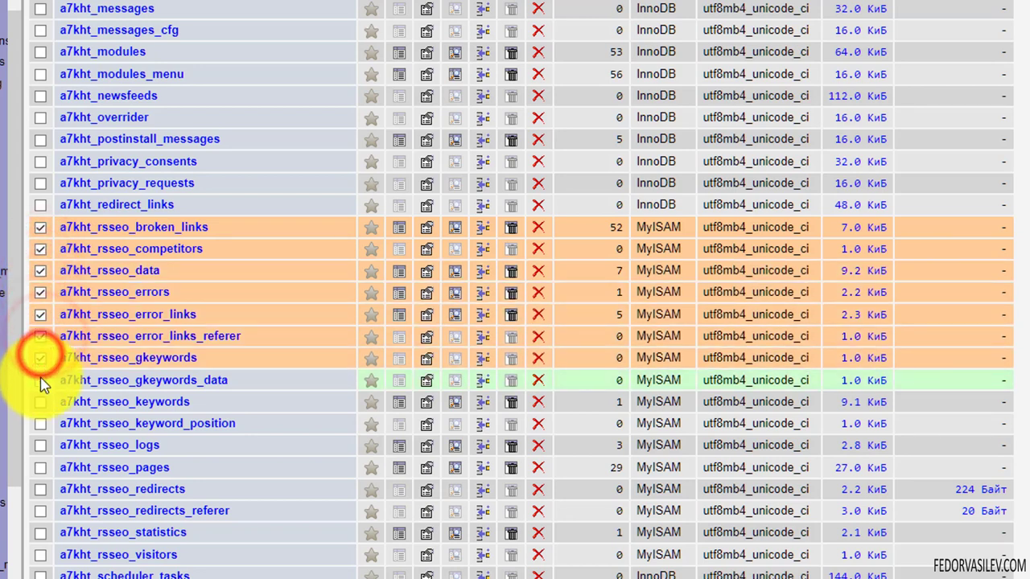
click(40, 380)
click(40, 401)
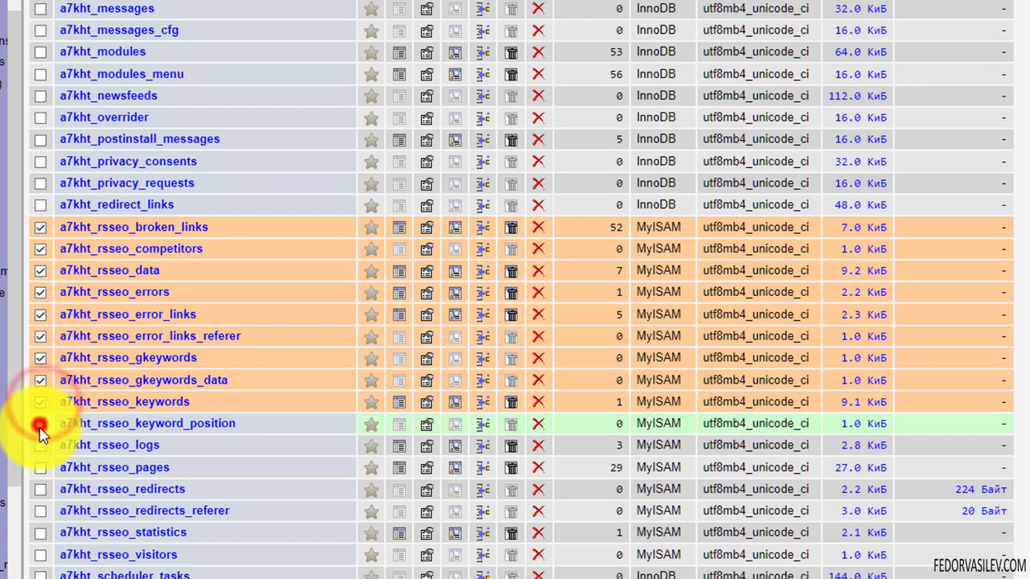
click(40, 423)
click(40, 445)
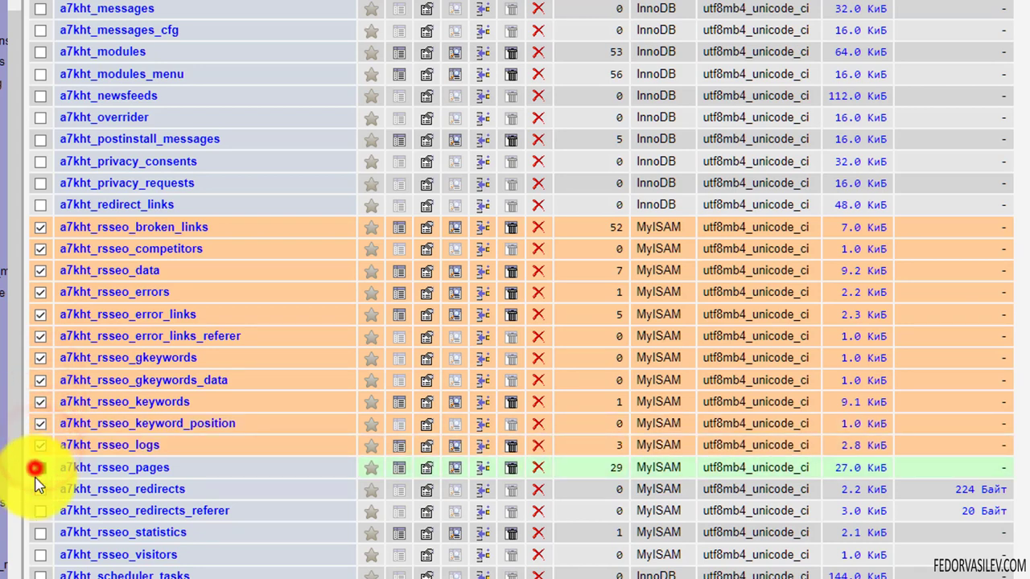
click(40, 468)
click(40, 489)
click(40, 510)
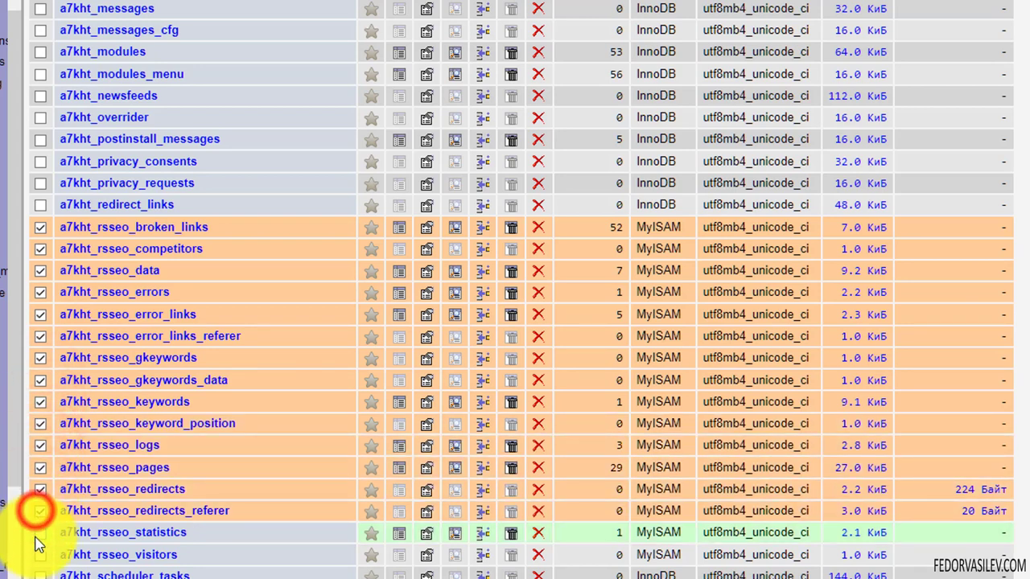
click(40, 532)
click(40, 554)
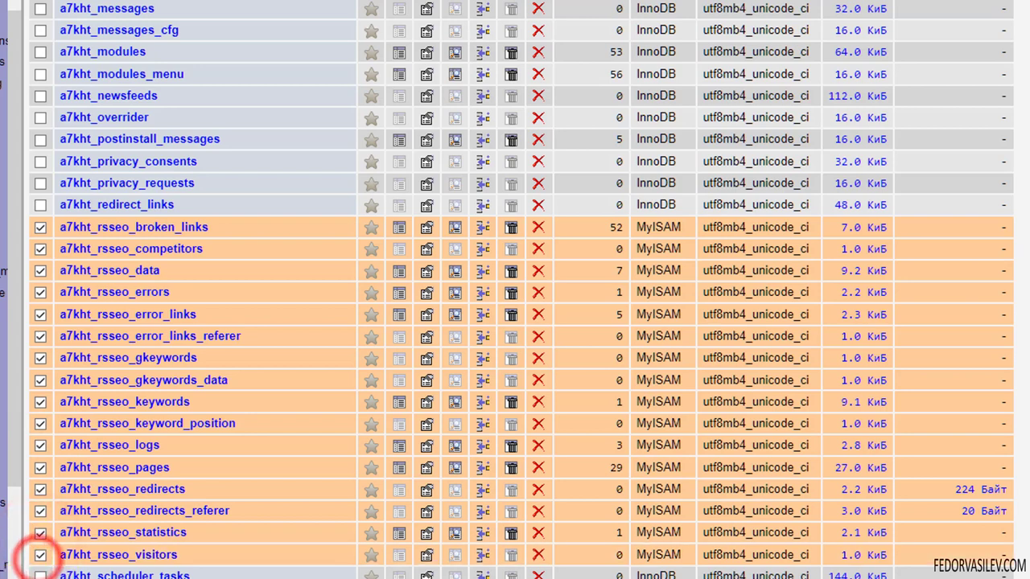
scroll(586, 485, down, 3)
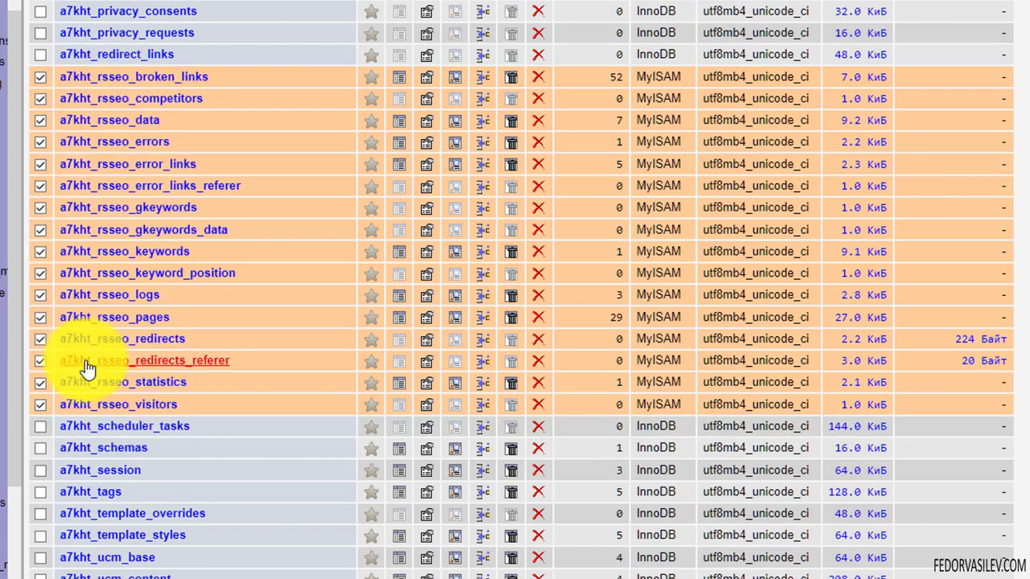
scroll(212, 278, down, 4)
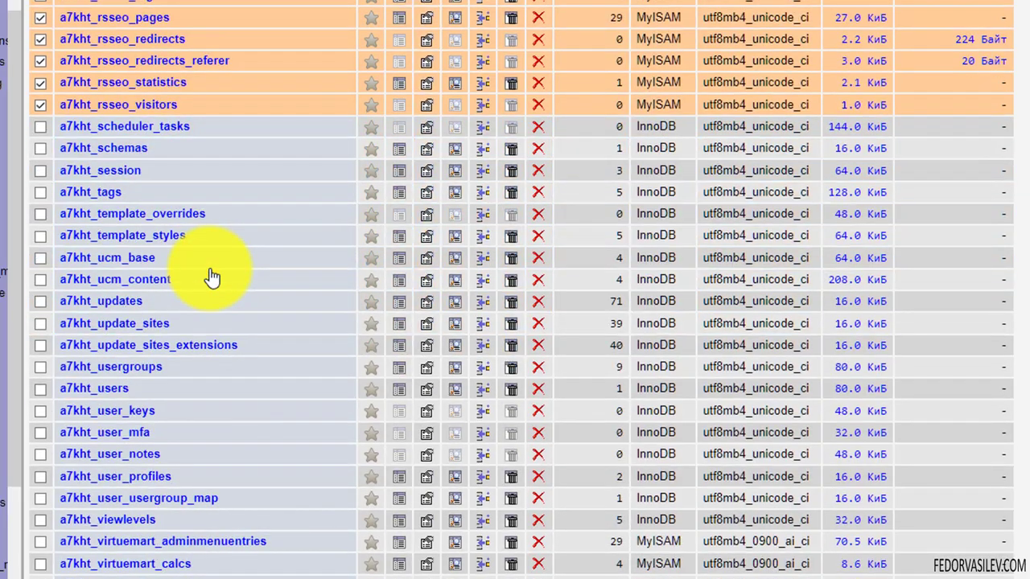
scroll(149, 144, up, 2)
scroll(149, 144, down, 15)
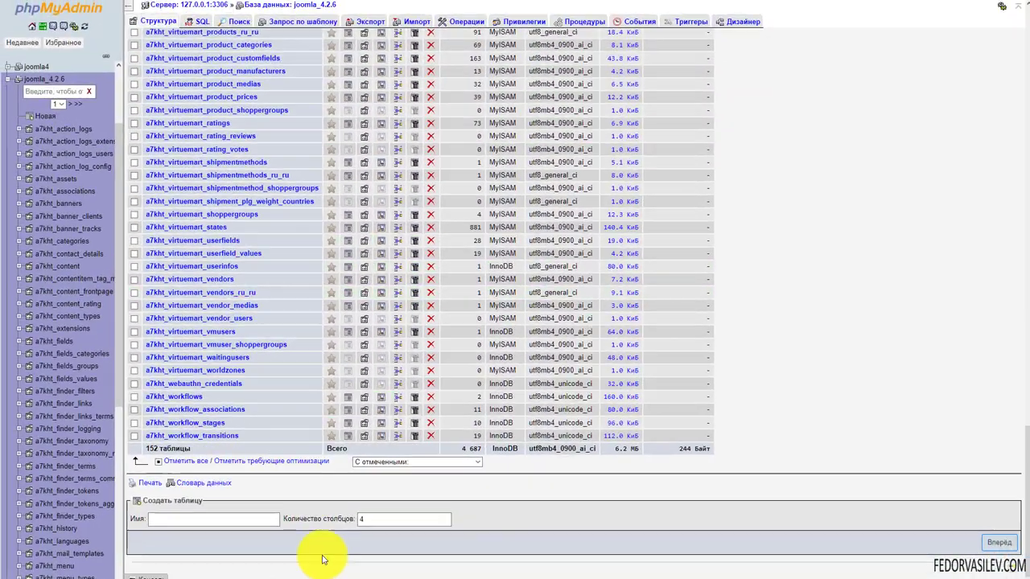
click(391, 461)
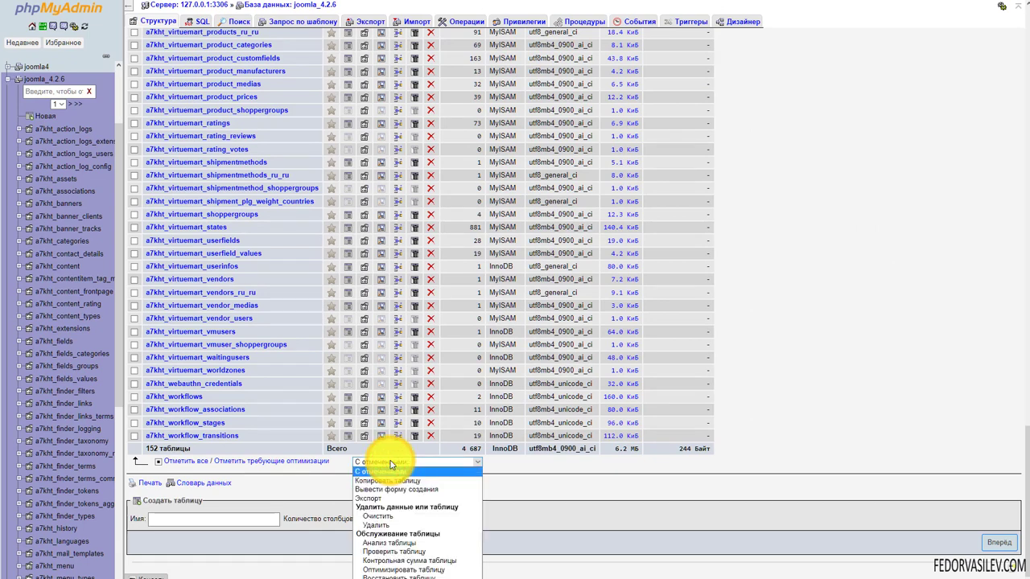
click(388, 525)
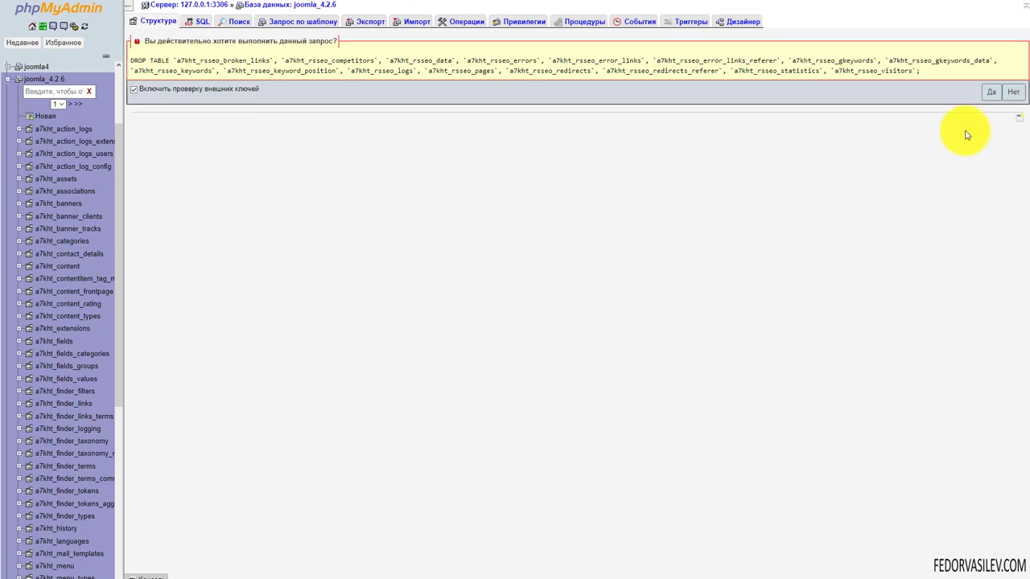
click(991, 92)
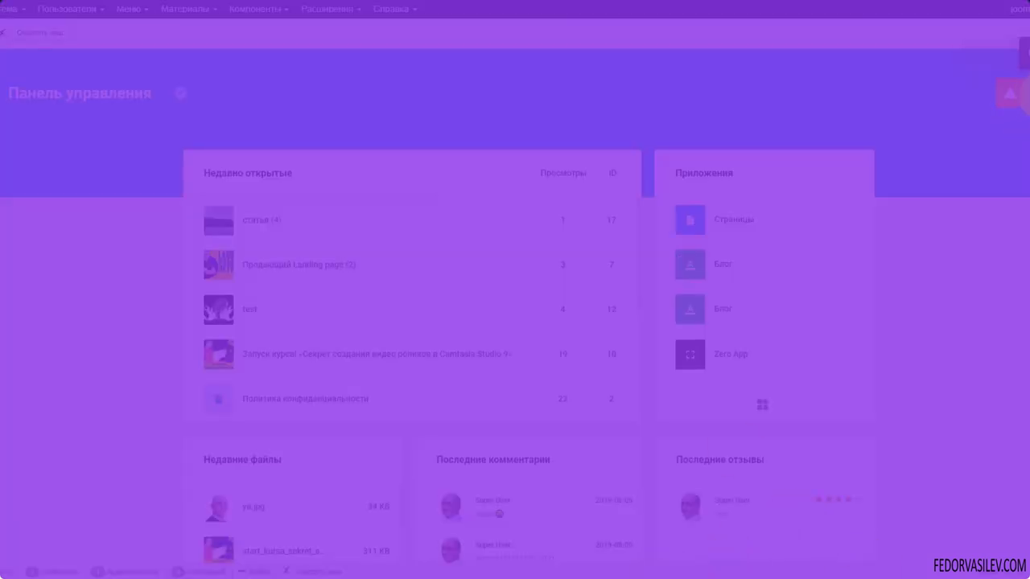
click(1010, 93)
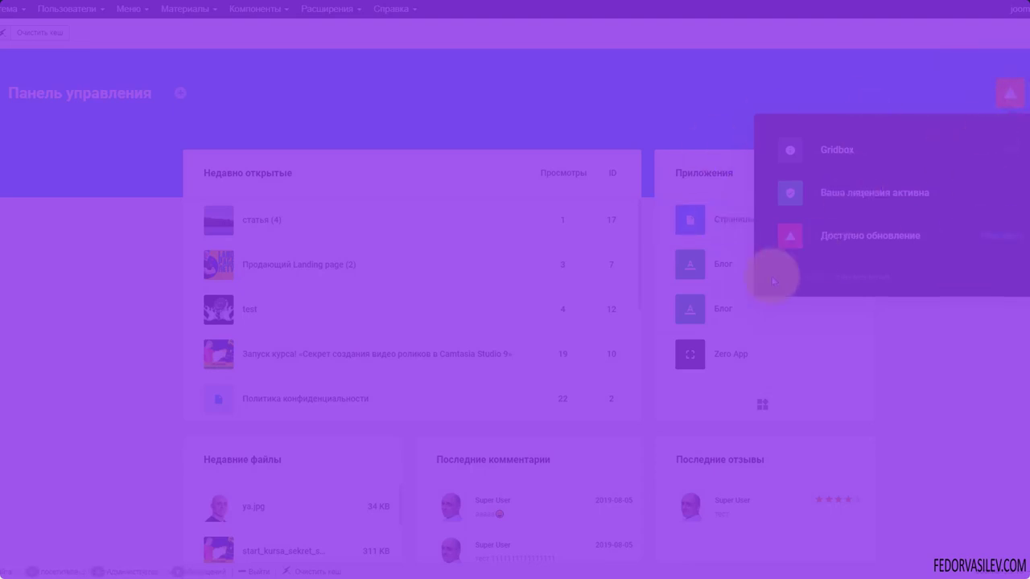
click(793, 154)
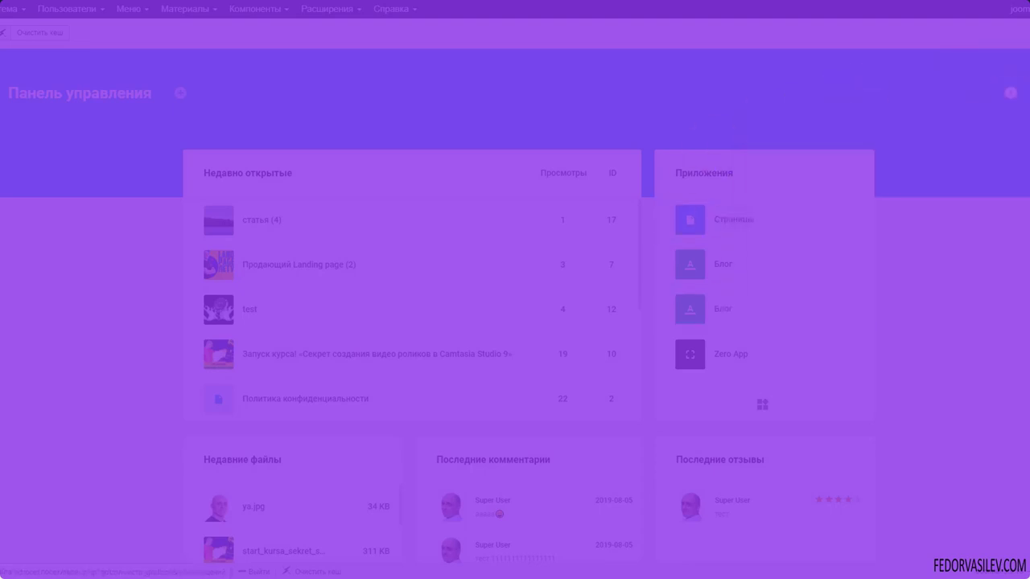
click(11, 195)
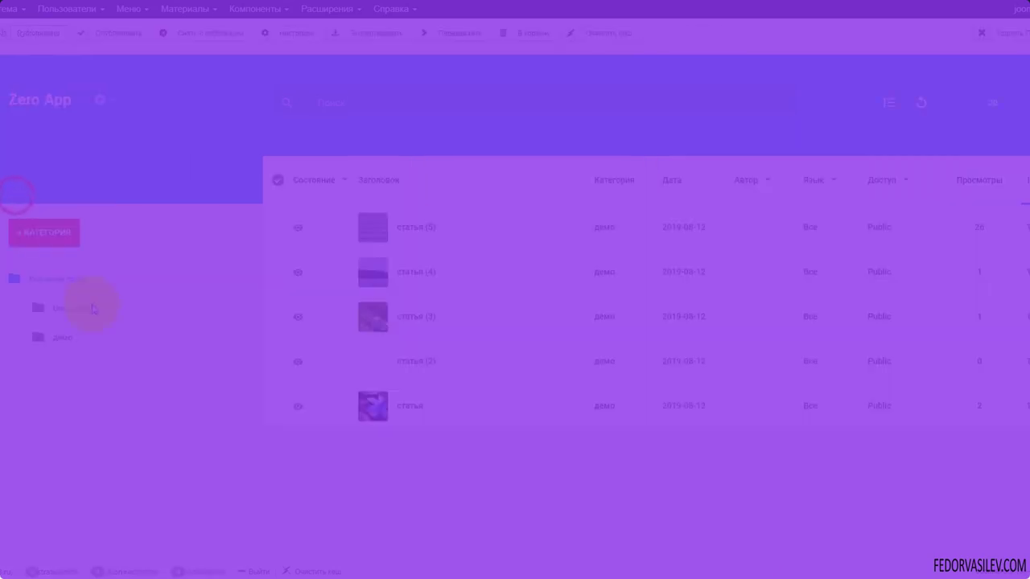
click(100, 94)
click(108, 239)
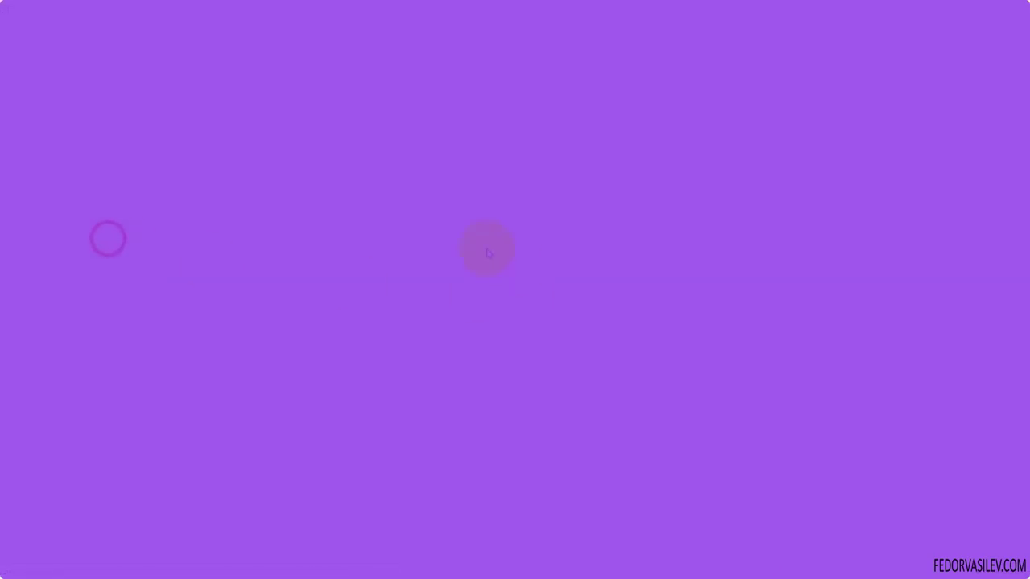